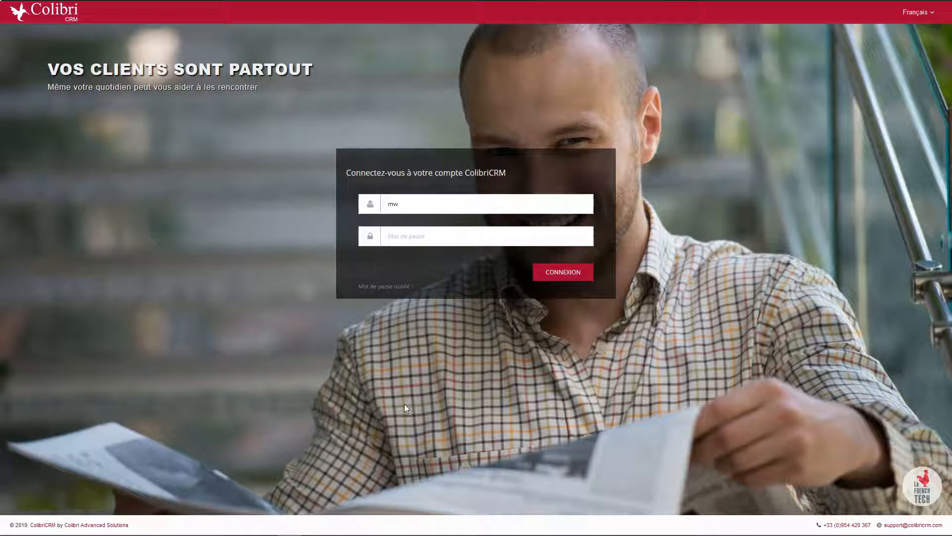
Enter the account password and log in to the CRM account
{"action": "left_click", "coordinate": [435, 238]}
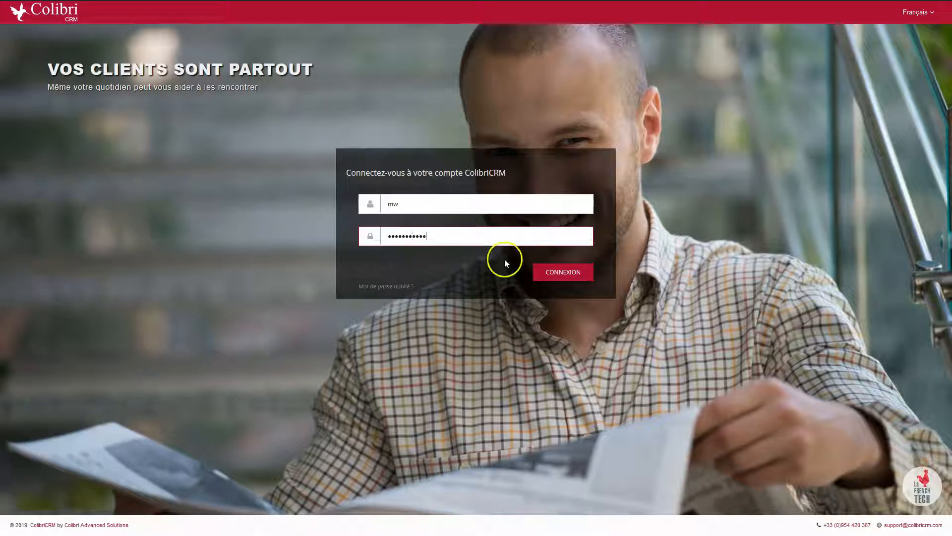
{"action": "left_click", "coordinate": [549, 271]}
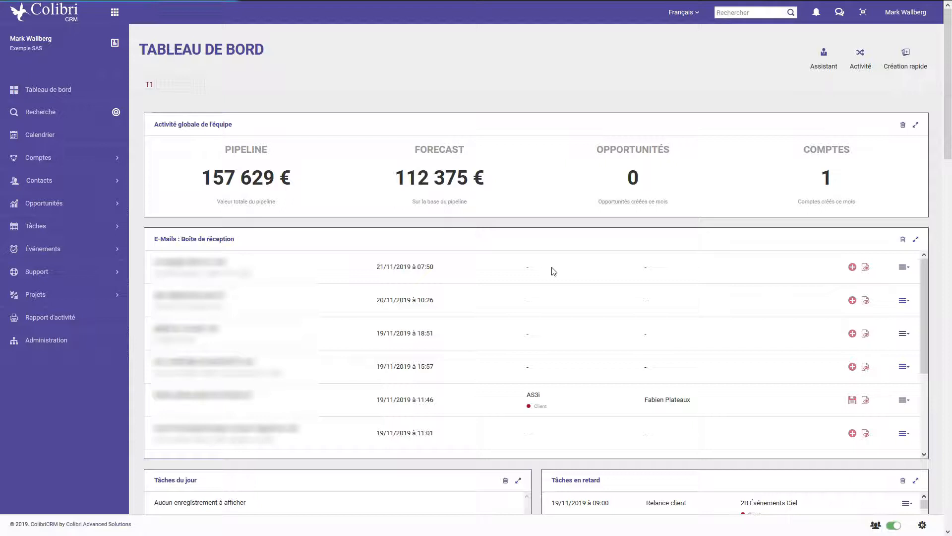
{"action": "left_click", "coordinate": [541, 263]}
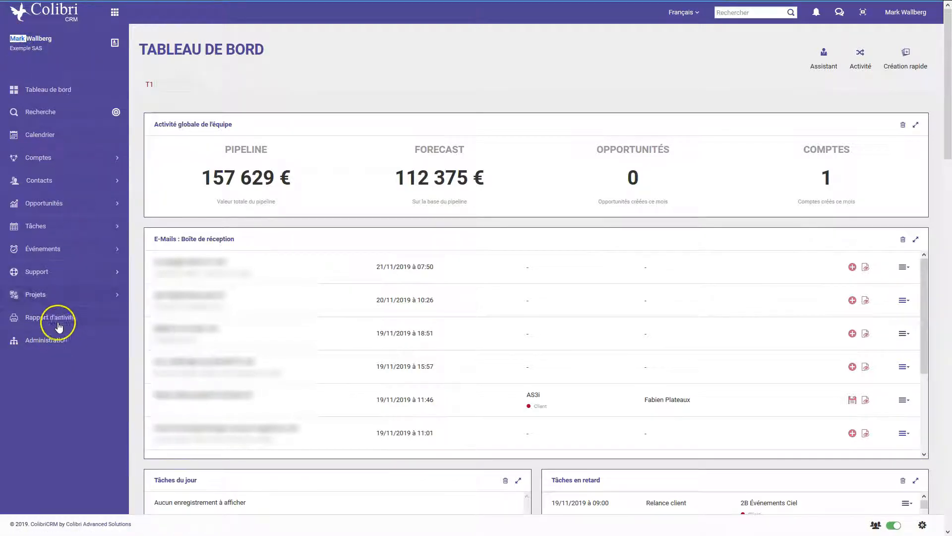
Open the logged-in user's own record from the complete user list in the administration area
{"action": "left_click", "coordinate": [57, 346]}
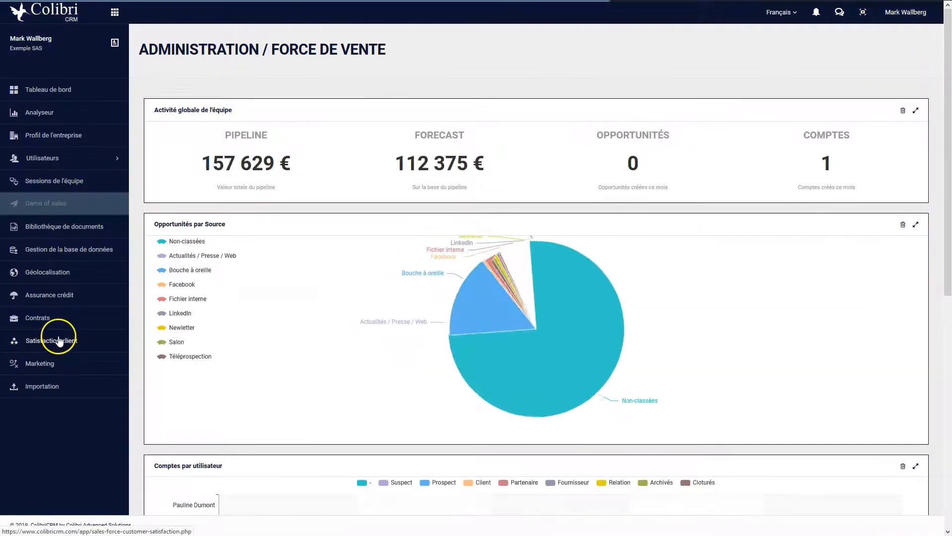
{"action": "left_click", "coordinate": [98, 158]}
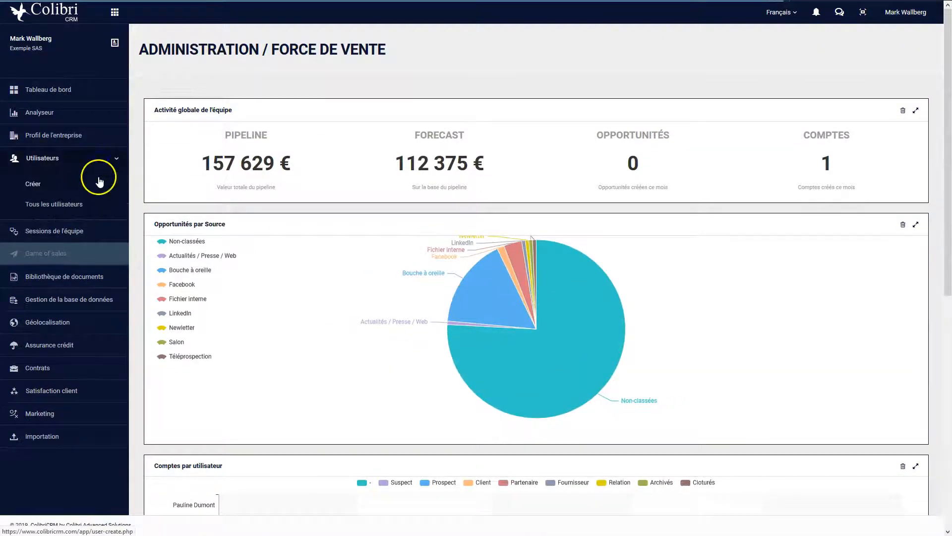
{"action": "left_click", "coordinate": [77, 208]}
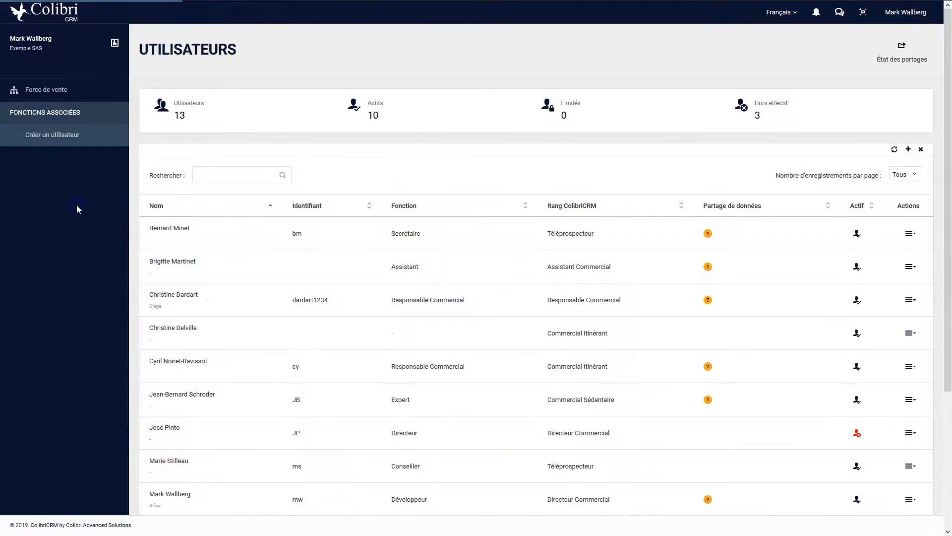
{"action": "scroll", "coordinate": [182, 319], "scroll_direction": "down", "scroll_amount": 3}
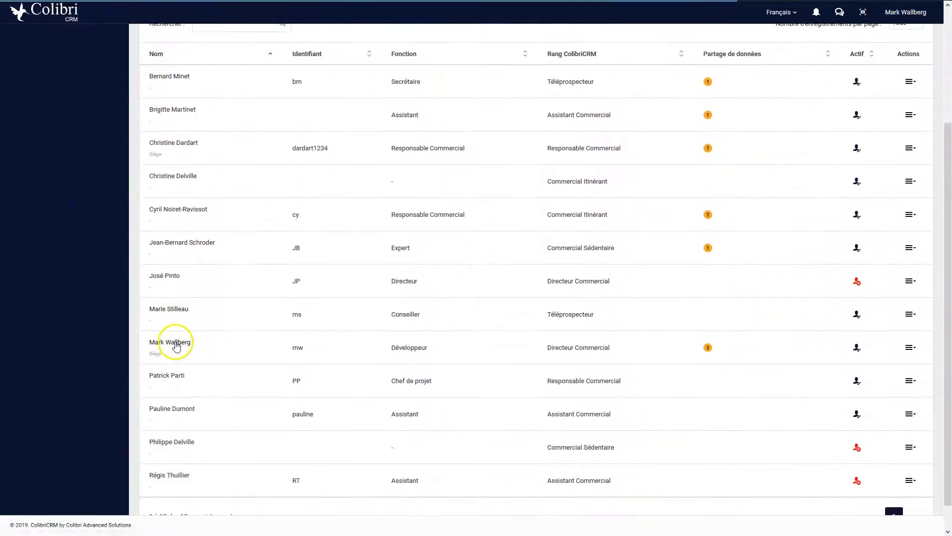
{"action": "left_click", "coordinate": [172, 345]}
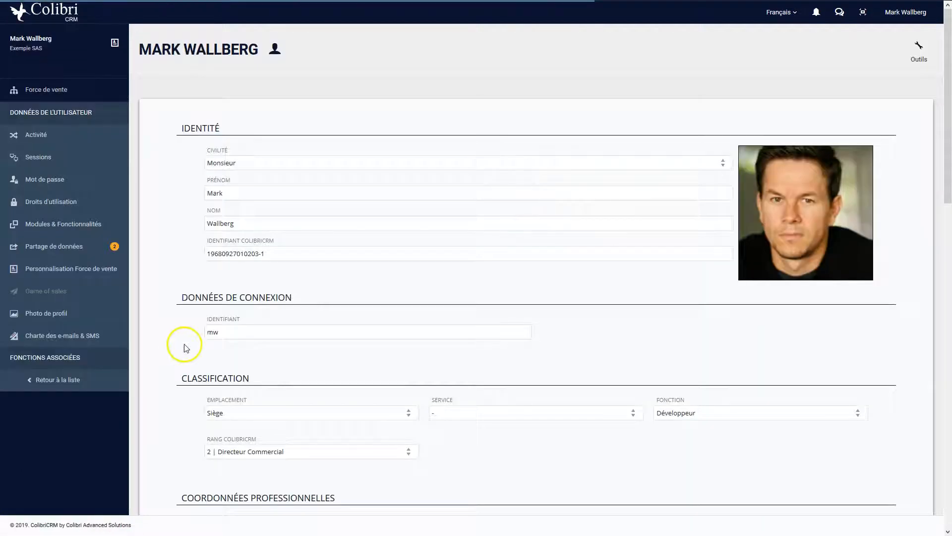
Review the Messagerie IMAP section of the user record and select the mailbox address
{"action": "scroll", "coordinate": [183, 344], "scroll_direction": "down", "scroll_amount": 4}
{"action": "scroll", "coordinate": [187, 348], "scroll_direction": "down", "scroll_amount": 10}
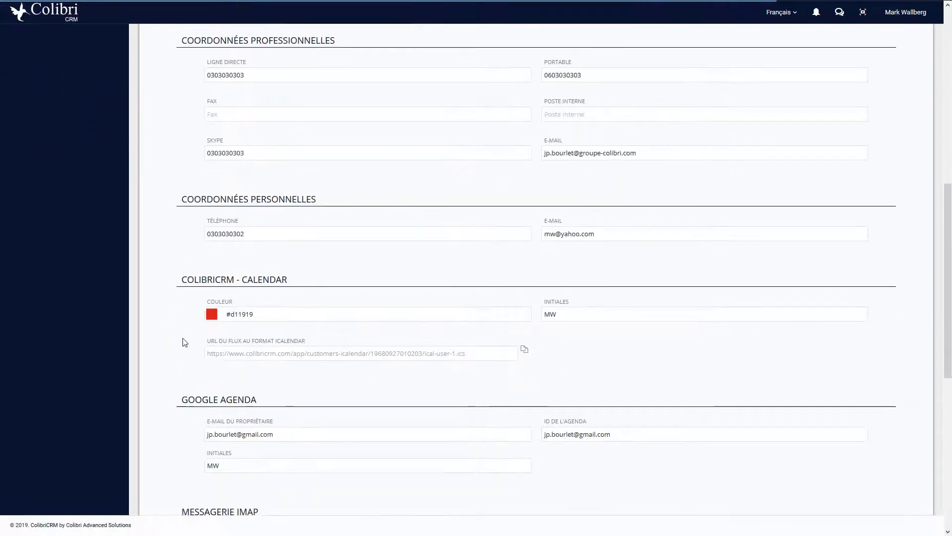
{"action": "scroll", "coordinate": [183, 338], "scroll_direction": "down", "scroll_amount": 3}
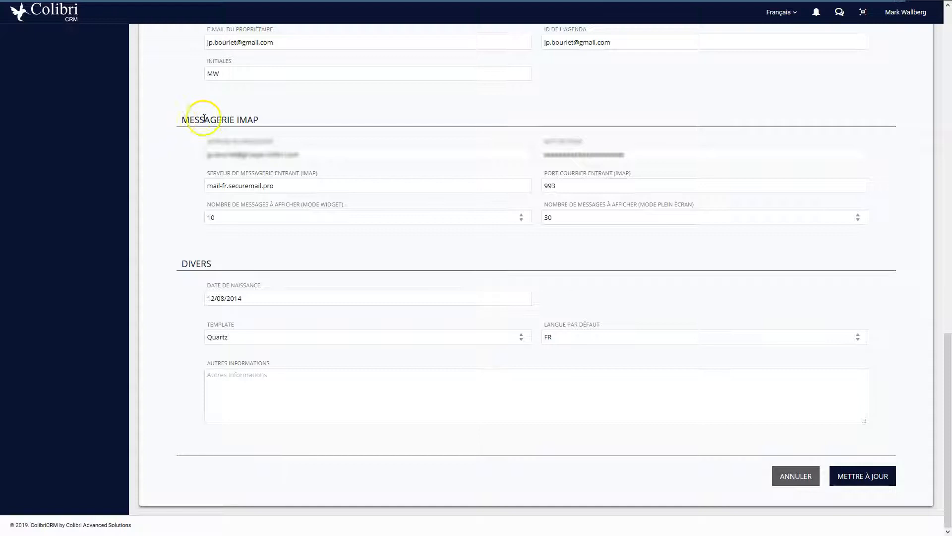
{"action": "left_click", "coordinate": [215, 157]}
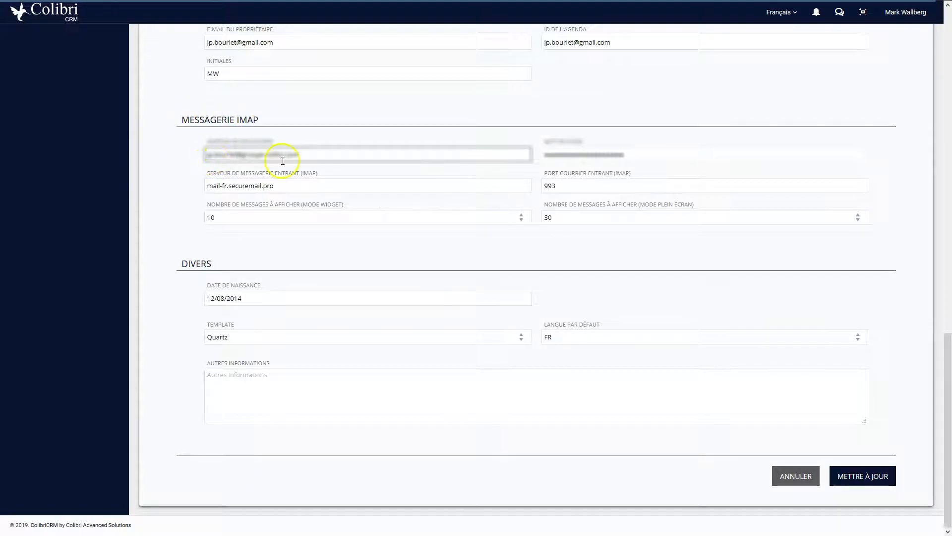
{"action": "left_click_drag", "start_coordinate": [314, 154], "coordinate": [196, 153]}
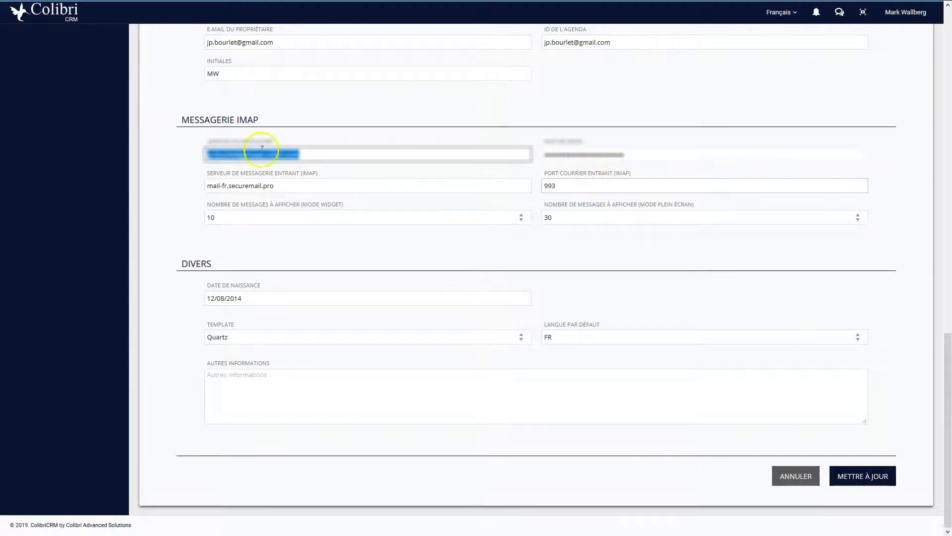
Set the number of IMAP messages to display to 10 in widget mode and 30 in full-screen mode
{"action": "left_click", "coordinate": [245, 226]}
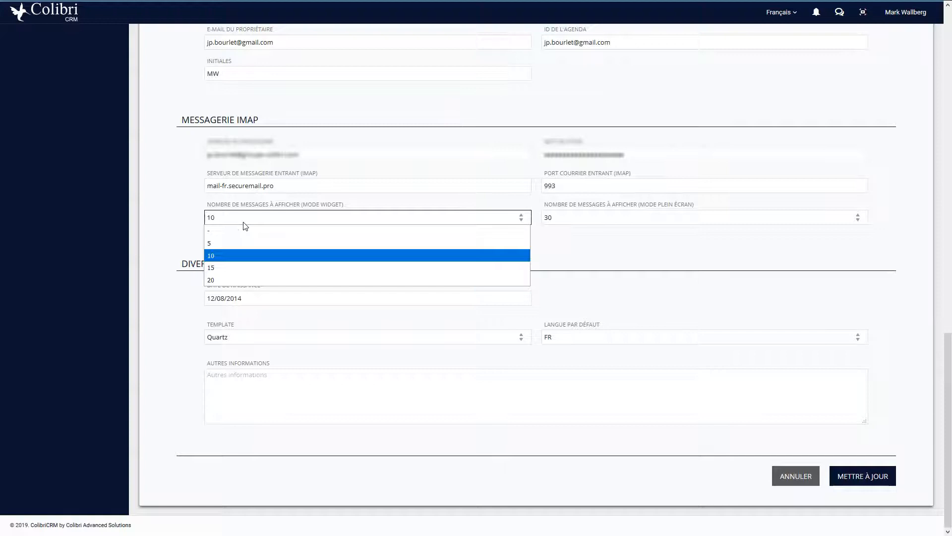
{"action": "left_click", "coordinate": [243, 219]}
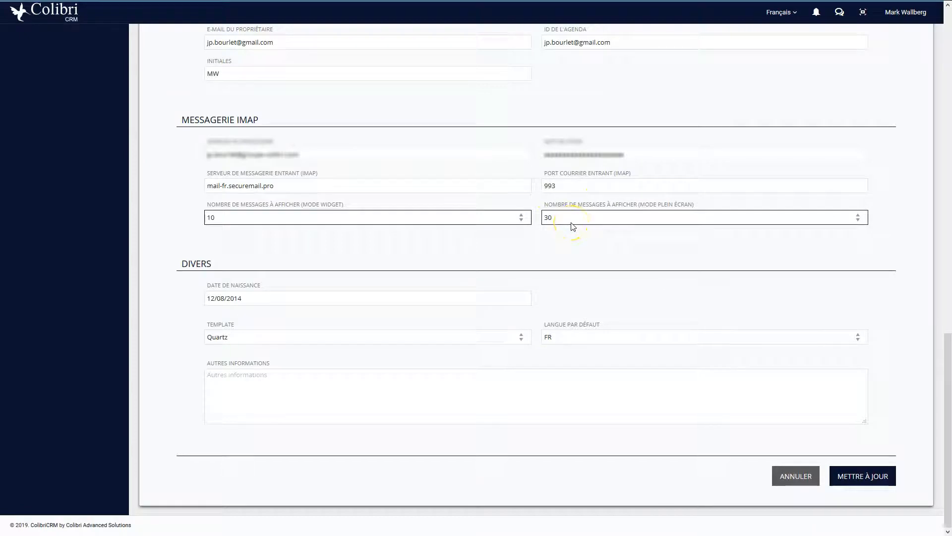
{"action": "left_click", "coordinate": [347, 219]}
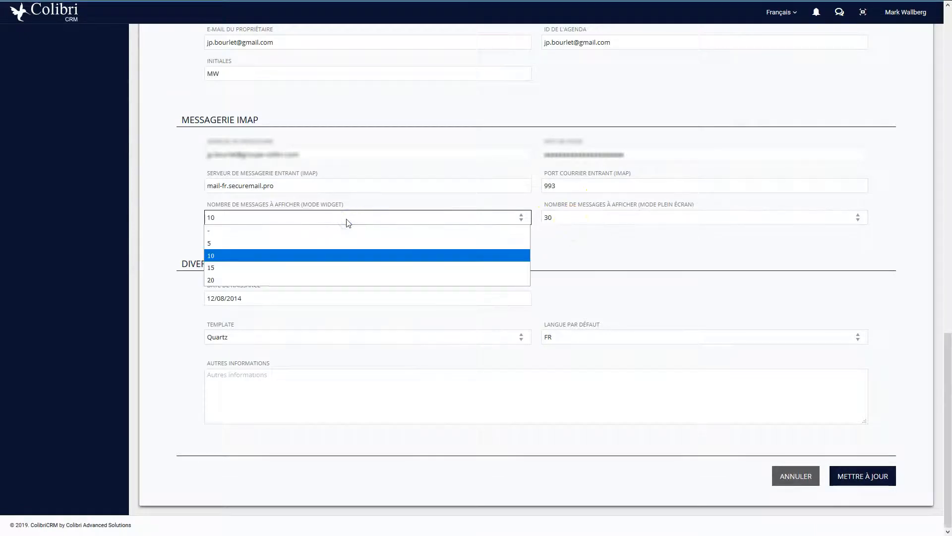
{"action": "left_click", "coordinate": [218, 256]}
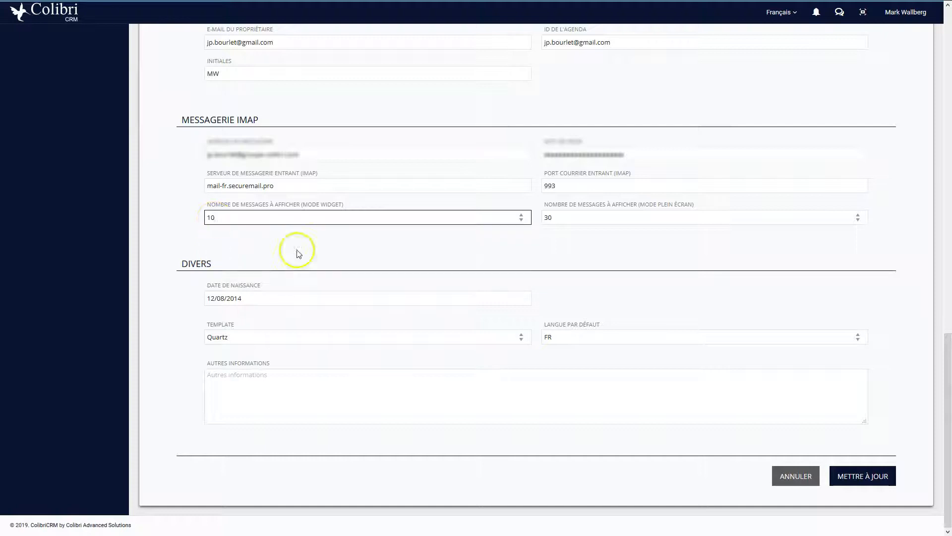
{"action": "left_click", "coordinate": [579, 217]}
{"action": "left_click", "coordinate": [568, 254]}
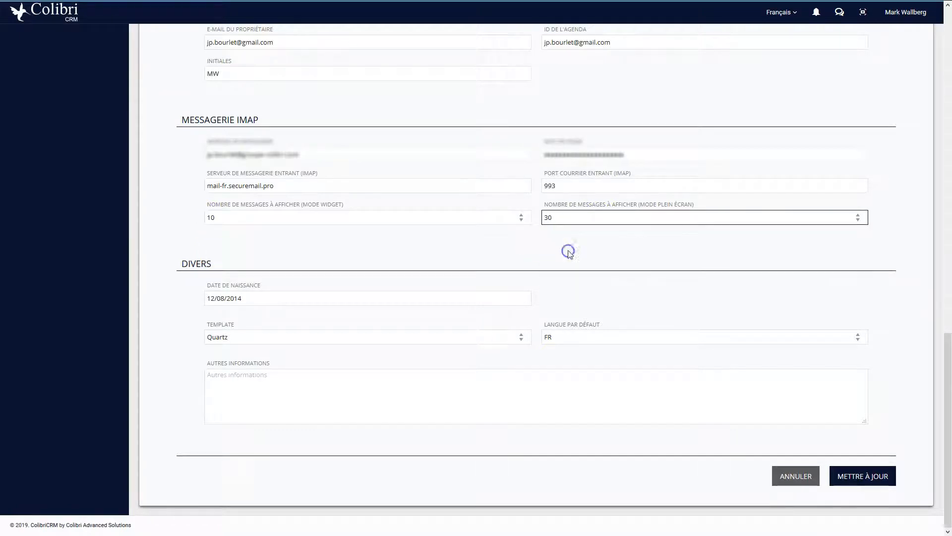
{"action": "left_click", "coordinate": [871, 470]}
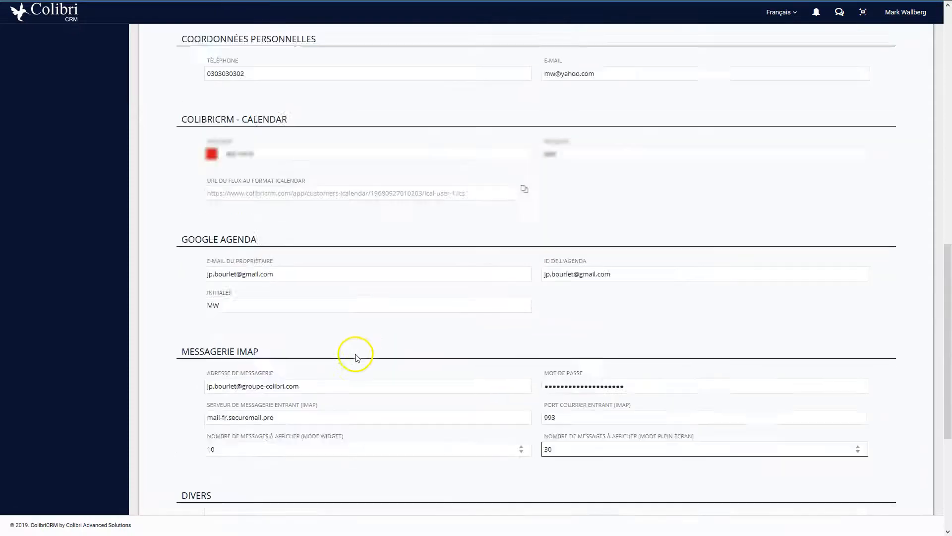
Open the user profile's Personnalisation & Widgets settings from the dashboard and check the position of the E-Mails : Boîte de réception widget
{"action": "left_click", "coordinate": [55, 90]}
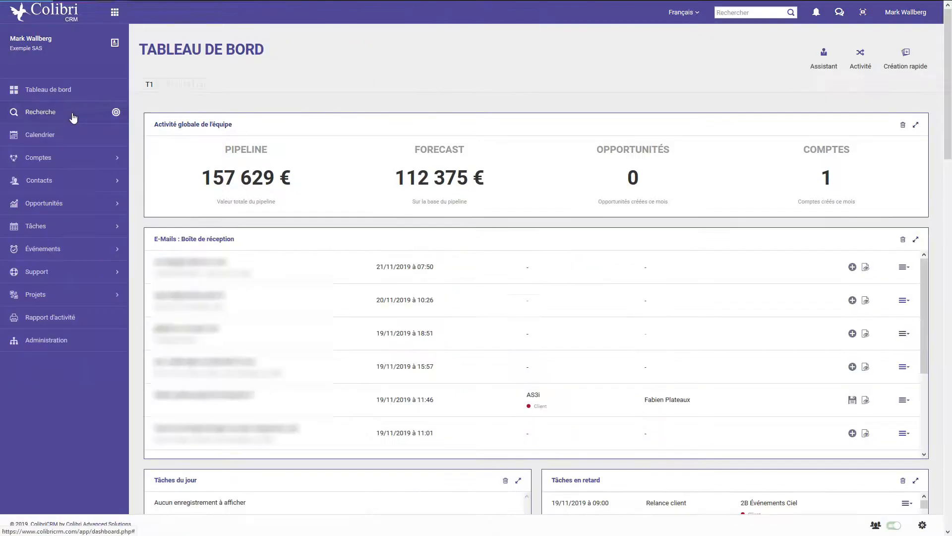
{"action": "left_click", "coordinate": [914, 15]}
{"action": "left_click", "coordinate": [860, 41]}
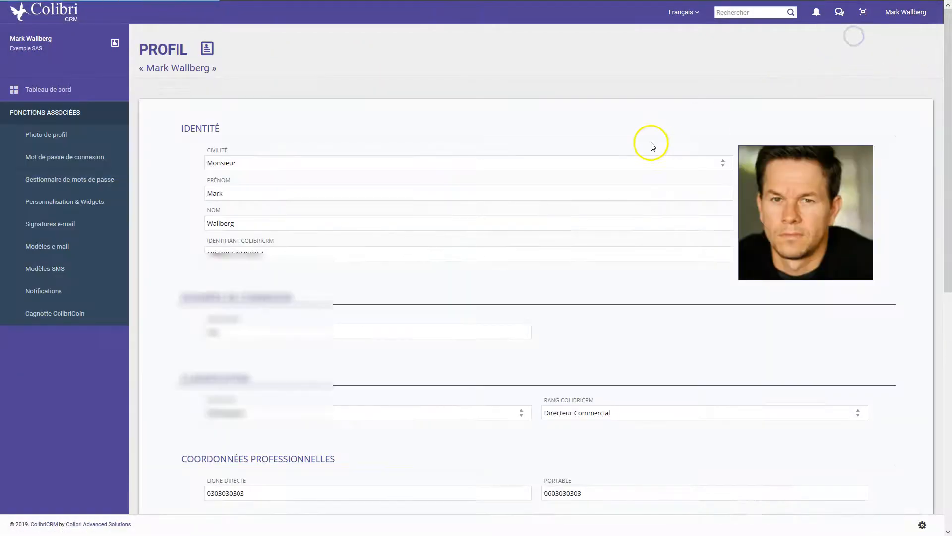
{"action": "left_click", "coordinate": [75, 199]}
{"action": "scroll", "coordinate": [181, 333], "scroll_direction": "down", "scroll_amount": 8}
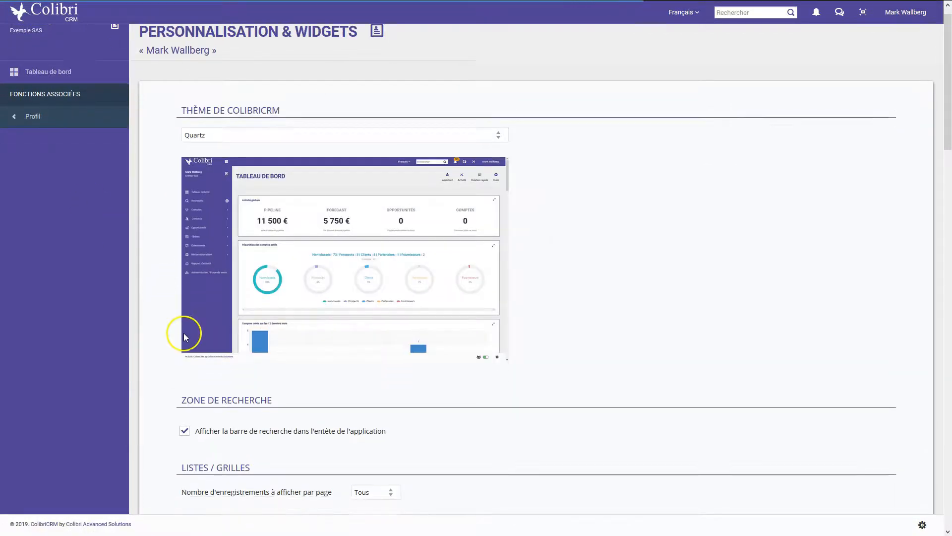
{"action": "scroll", "coordinate": [181, 332], "scroll_direction": "down", "scroll_amount": 7}
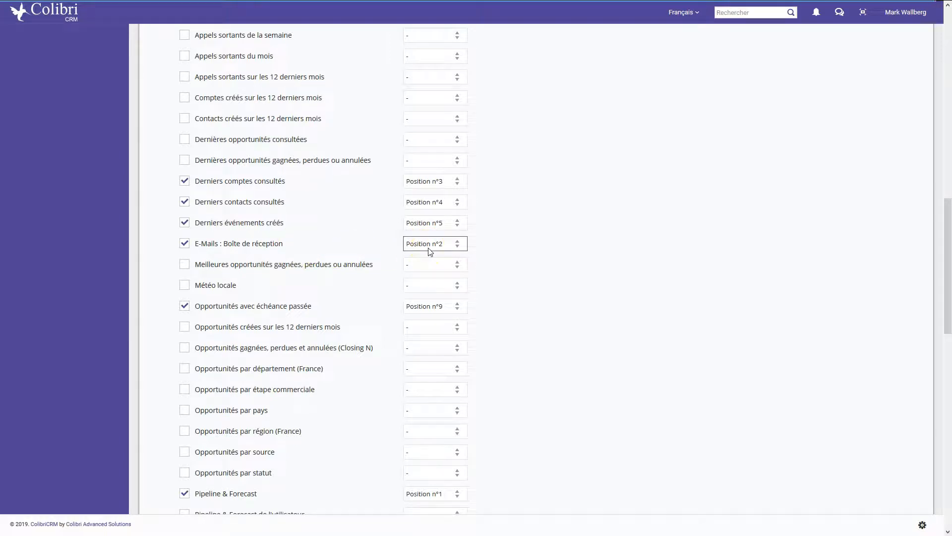
Return to the dashboard and examine the inbox widget, including the import option for the e-mail linked to the AS3i account
{"action": "scroll", "coordinate": [298, 246], "scroll_direction": "up", "scroll_amount": 12}
{"action": "left_click", "coordinate": [79, 91]}
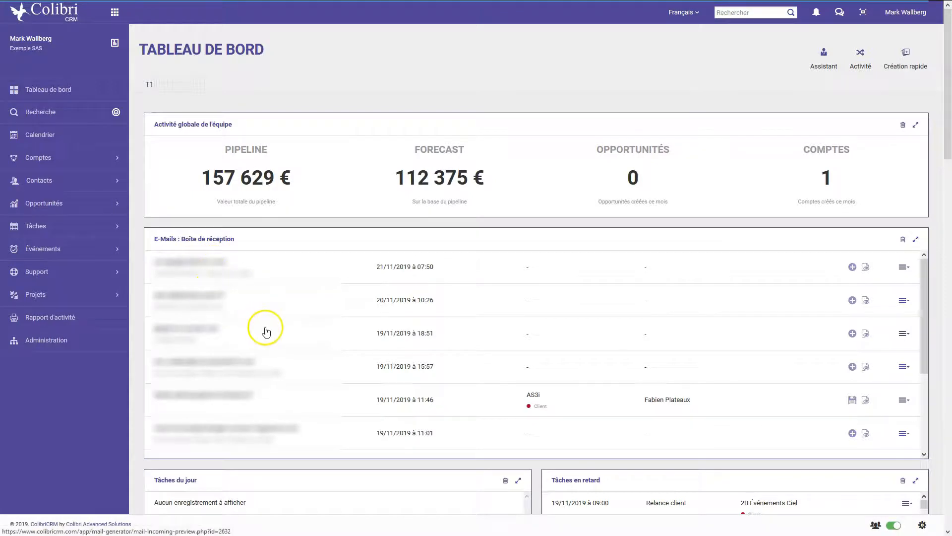
{"action": "scroll", "coordinate": [263, 328], "scroll_direction": "down", "scroll_amount": 3}
{"action": "scroll", "coordinate": [253, 342], "scroll_direction": "up", "scroll_amount": 5}
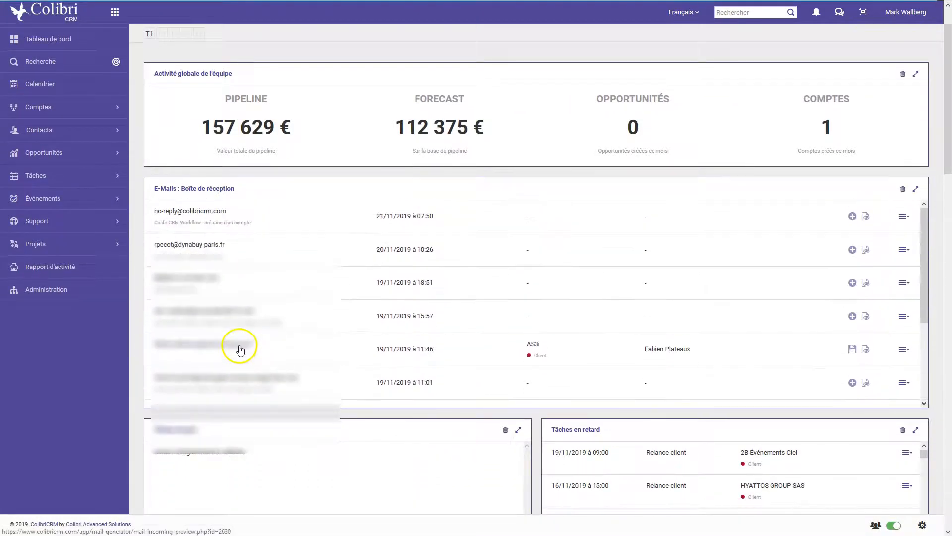
{"action": "scroll", "coordinate": [239, 348], "scroll_direction": "up", "scroll_amount": 1}
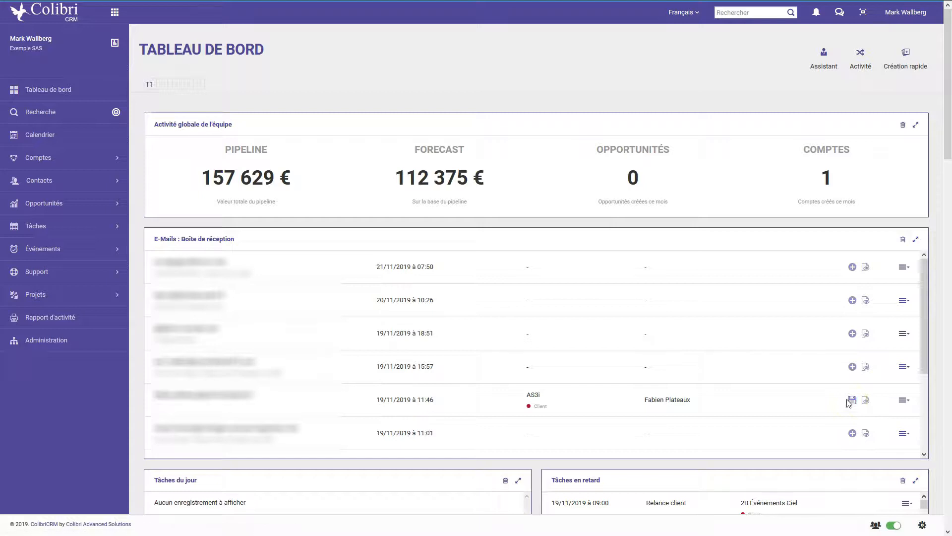
{"action": "left_click", "coordinate": [828, 396]}
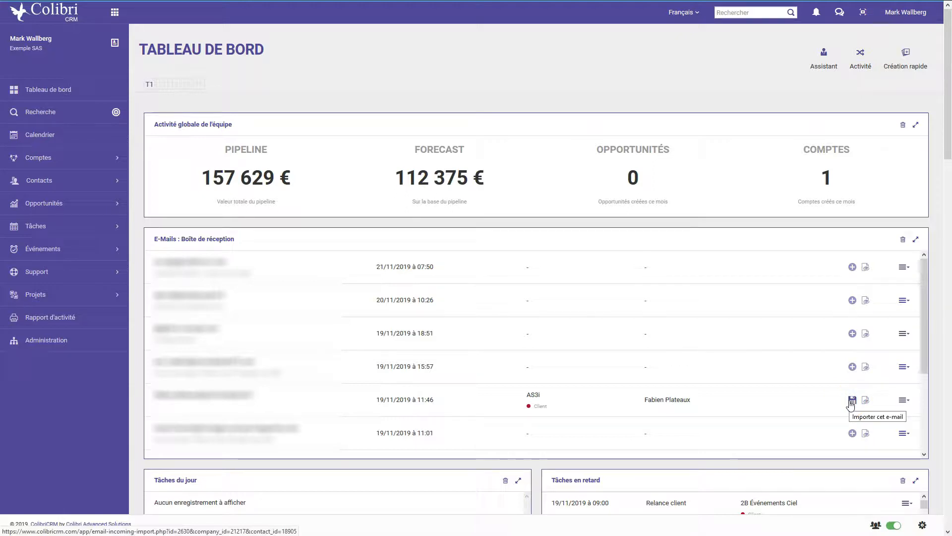
{"action": "left_click", "coordinate": [850, 403]}
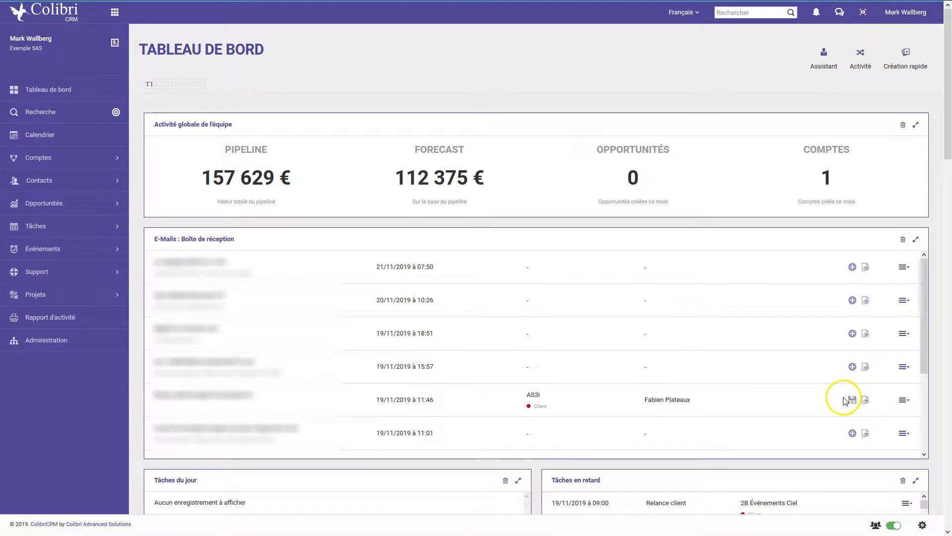
Preview the incoming e-mail dated 18/11/2019 at 16:19 from the inbox widget and close it
{"action": "scroll", "coordinate": [844, 400], "scroll_direction": "down", "scroll_amount": 1}
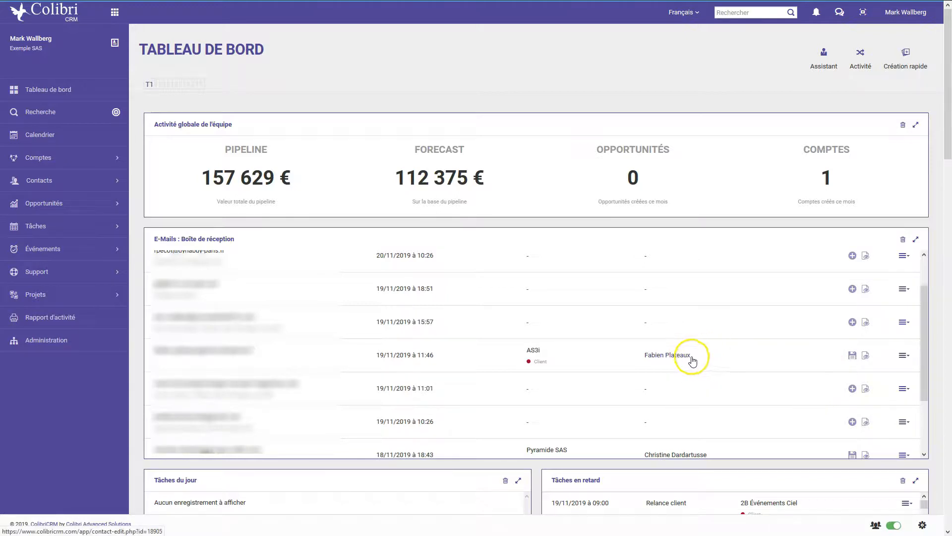
{"action": "scroll", "coordinate": [716, 374], "scroll_direction": "down", "scroll_amount": 1}
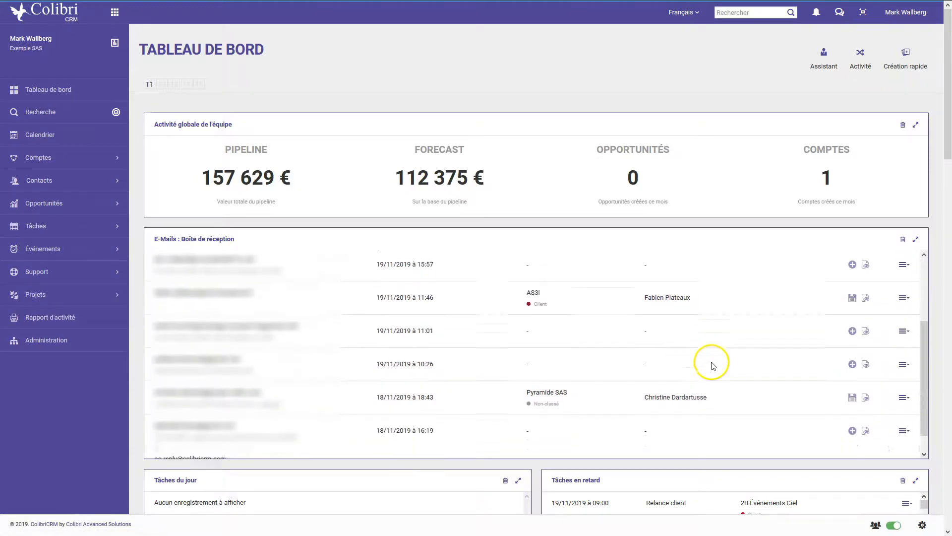
{"action": "scroll", "coordinate": [714, 369], "scroll_direction": "down", "scroll_amount": 1}
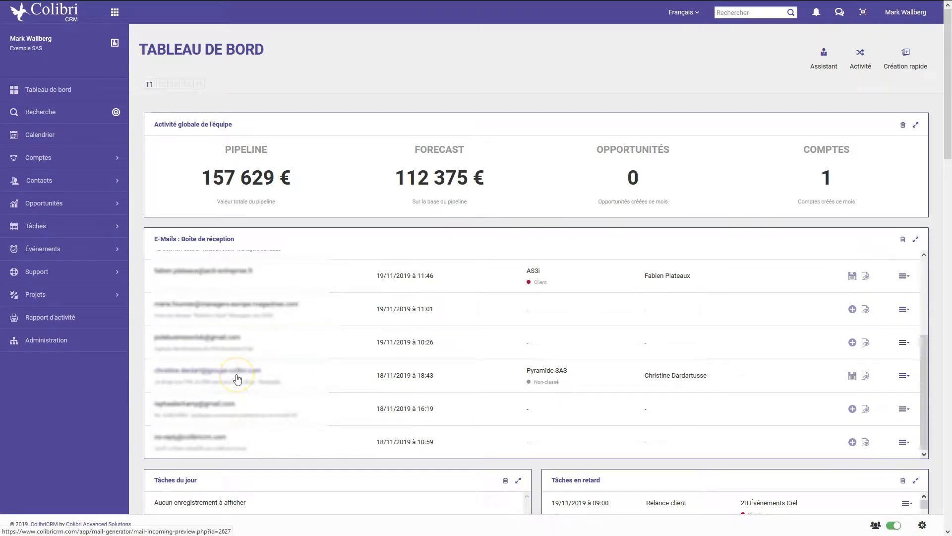
{"action": "left_click", "coordinate": [213, 403]}
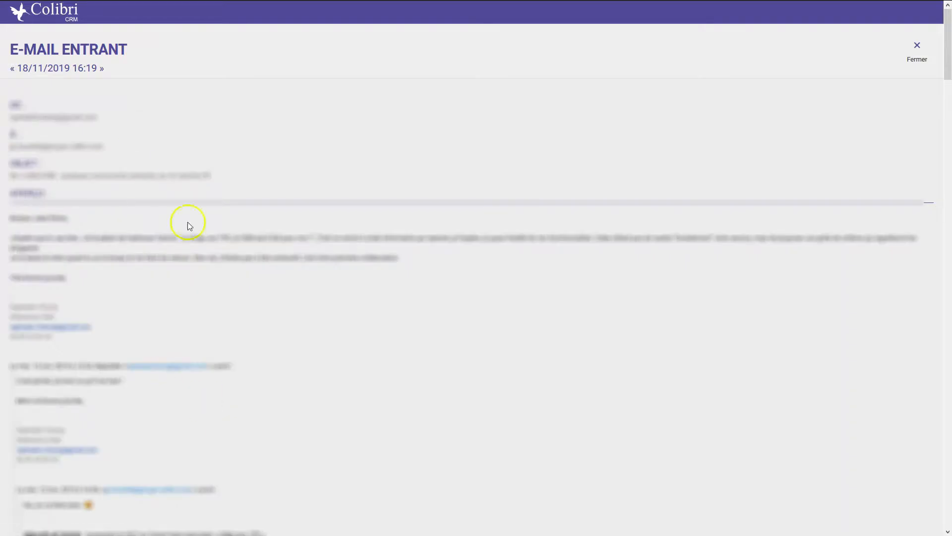
{"action": "left_click", "coordinate": [908, 60]}
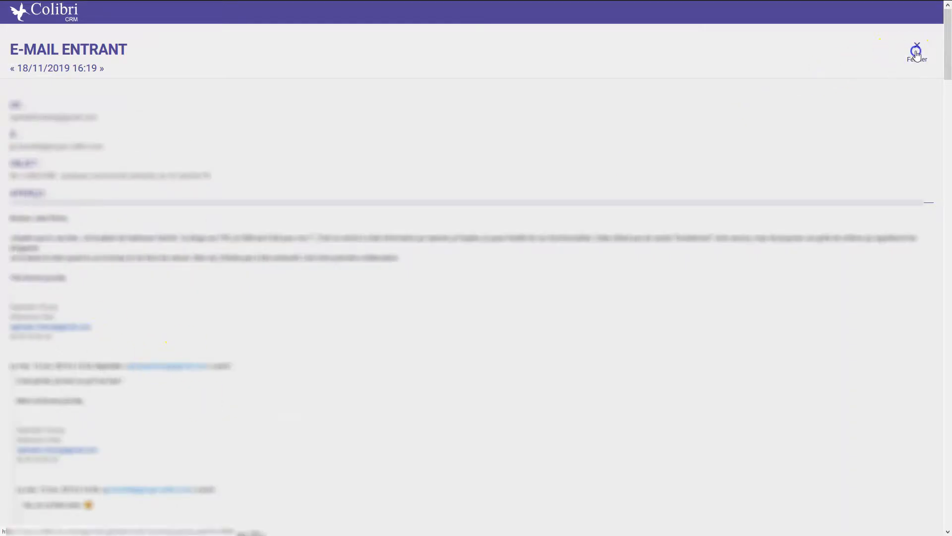
Open the contact creation form from the e-mail dated 19/11/2019 at 15:57, review its fields, and return to the dashboard without creating the contact
{"action": "scroll", "coordinate": [731, 408], "scroll_direction": "up", "scroll_amount": 3}
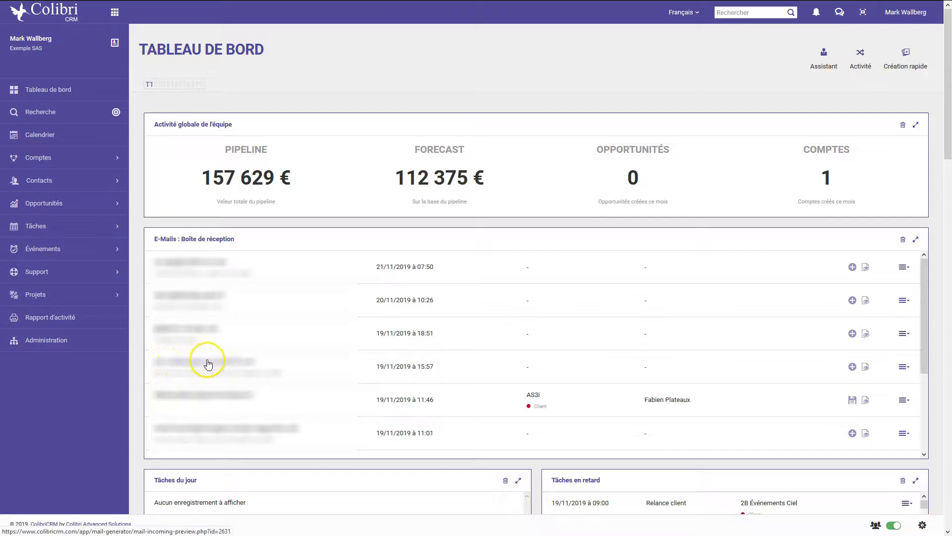
{"action": "left_click", "coordinate": [853, 367]}
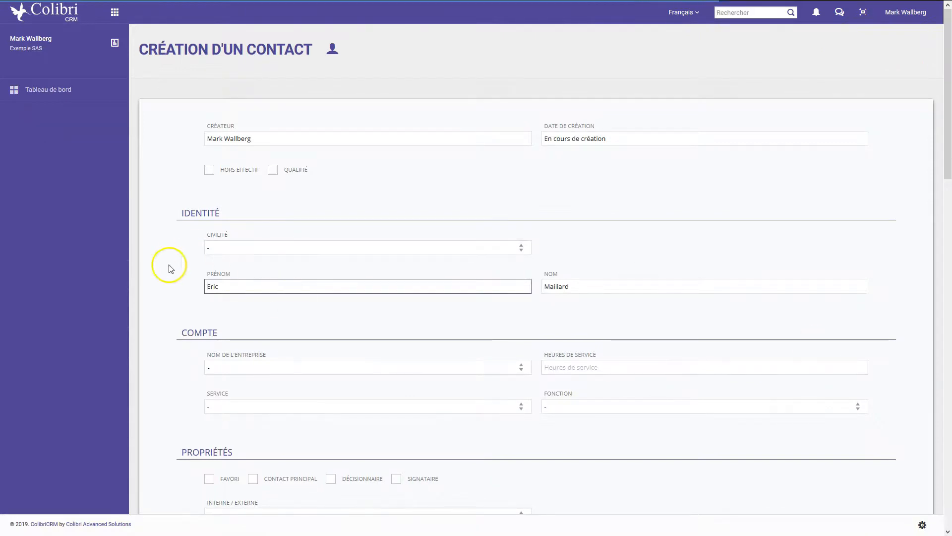
{"action": "scroll", "coordinate": [599, 290], "scroll_direction": "down", "scroll_amount": 6}
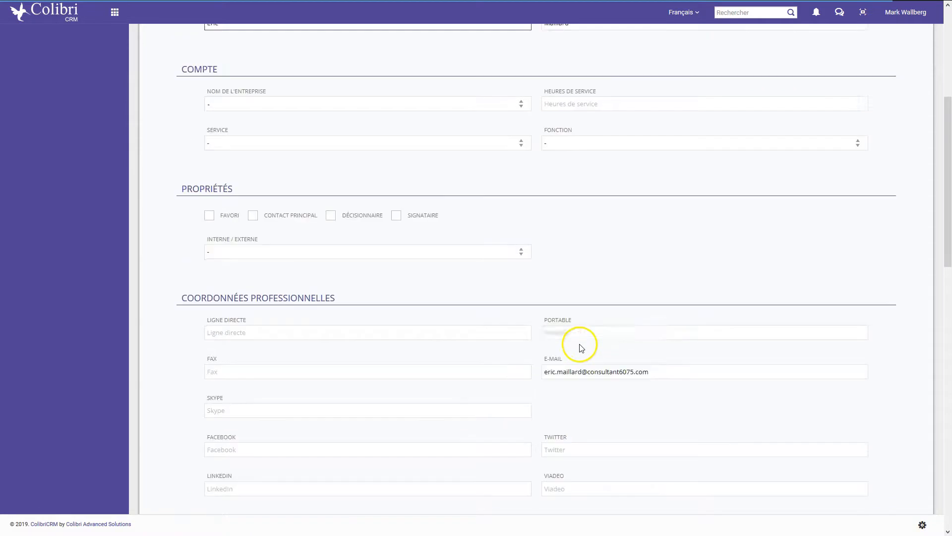
{"action": "scroll", "coordinate": [581, 345], "scroll_direction": "up", "scroll_amount": 6}
{"action": "scroll", "coordinate": [489, 356], "scroll_direction": "down", "scroll_amount": 20}
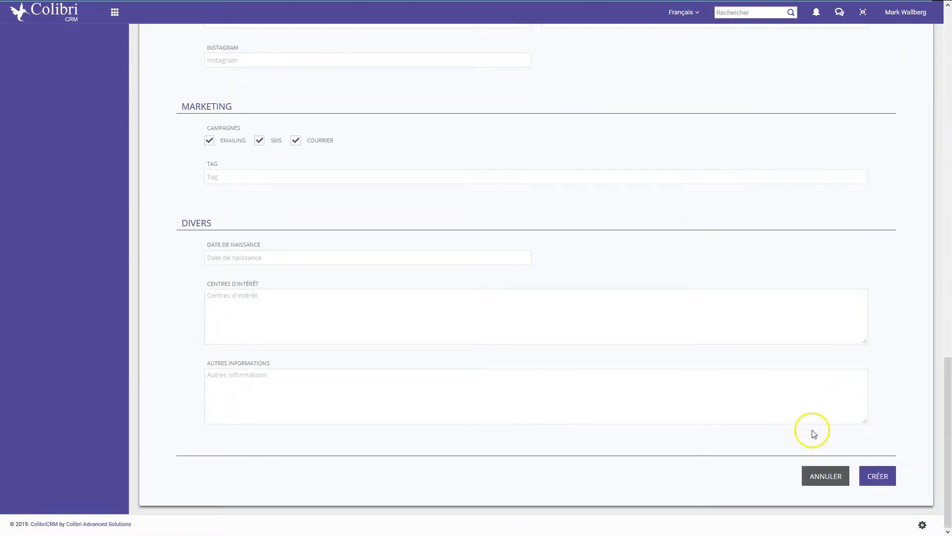
{"action": "scroll", "coordinate": [523, 330], "scroll_direction": "up", "scroll_amount": 15}
{"action": "scroll", "coordinate": [184, 187], "scroll_direction": "up", "scroll_amount": 3}
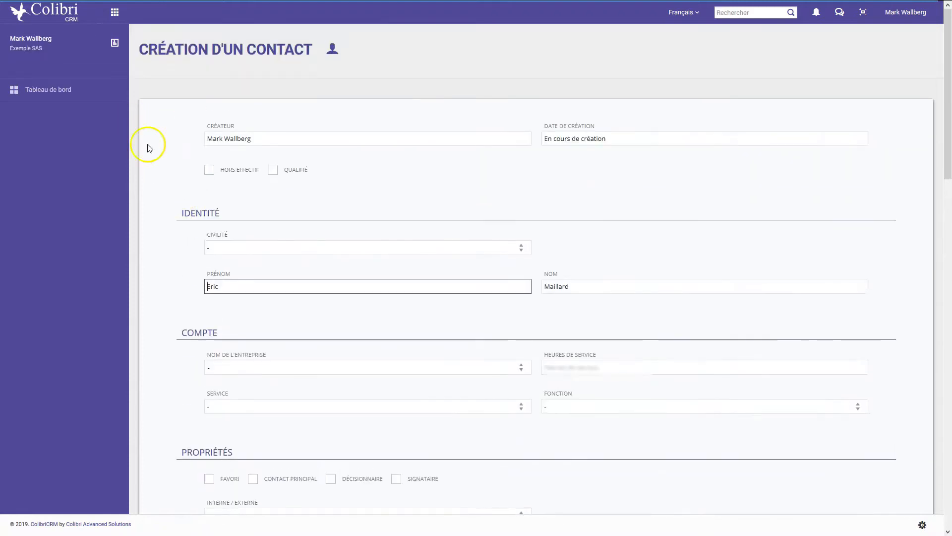
{"action": "left_click", "coordinate": [56, 91]}
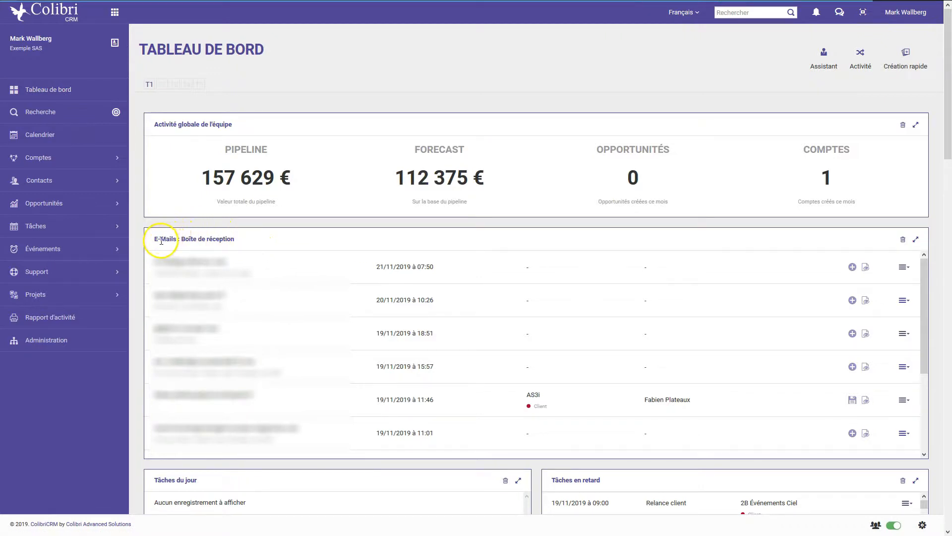
View the E-Mails : Boîte de réception widget in full-screen mode, look through the whole message list, and close it
{"action": "left_click", "coordinate": [917, 240]}
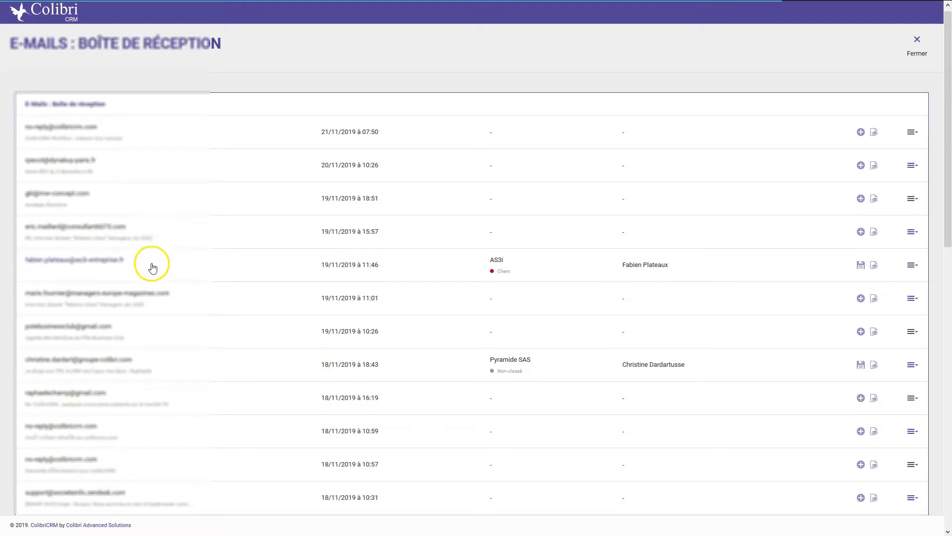
{"action": "scroll", "coordinate": [150, 265], "scroll_direction": "down", "scroll_amount": 3}
{"action": "scroll", "coordinate": [150, 271], "scroll_direction": "down", "scroll_amount": 8}
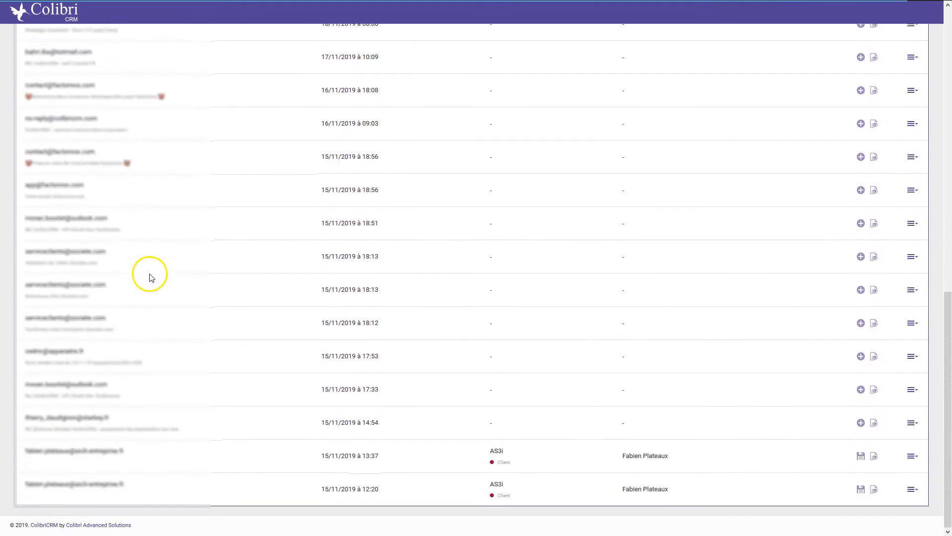
{"action": "scroll", "coordinate": [150, 272], "scroll_direction": "up", "scroll_amount": 12}
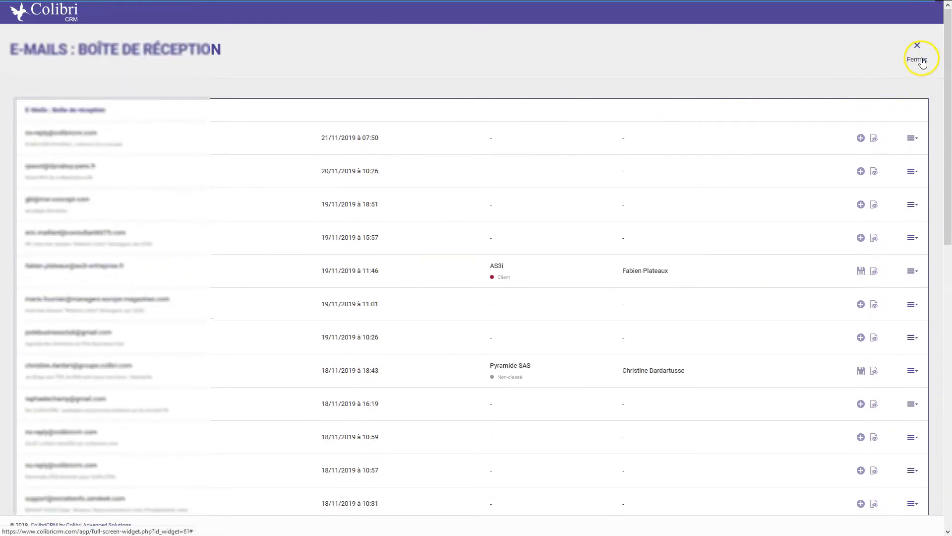
{"action": "left_click", "coordinate": [922, 62]}
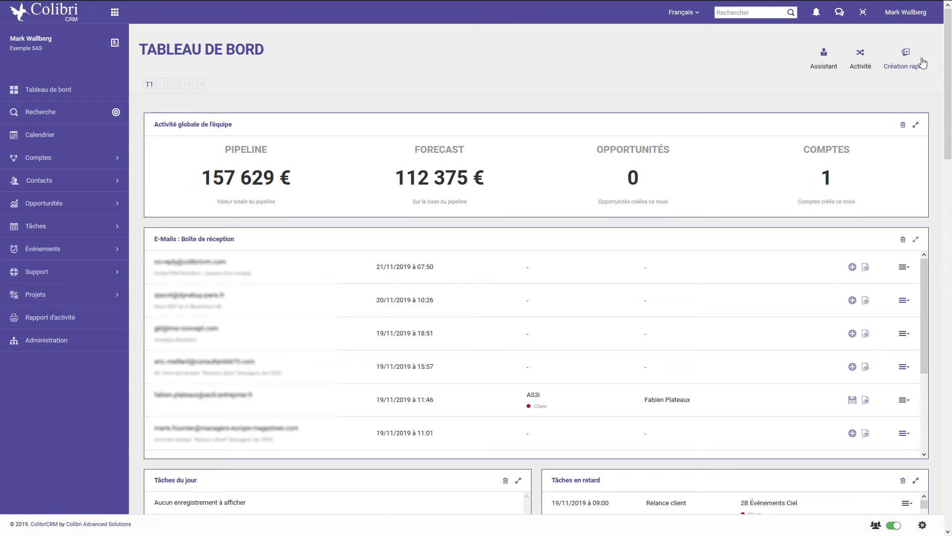